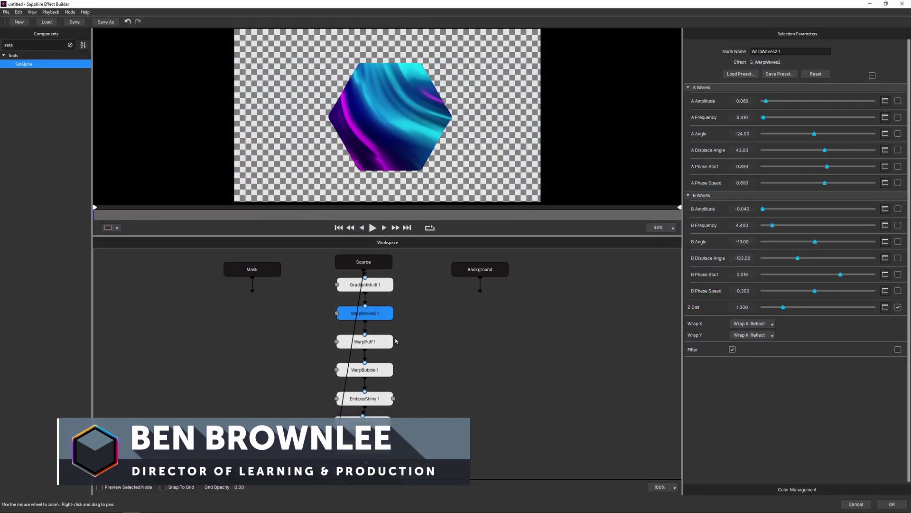
Inspect the WarpBubble 1 node's parameters in the Workspace graph
{"action": "left_click", "coordinate": [381, 374]}
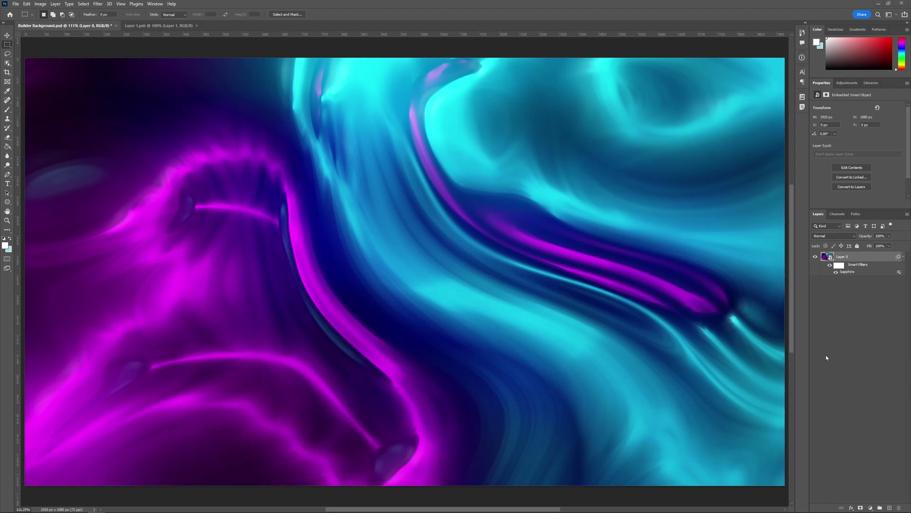
Draw a six-sided Polygon shape layer as a large hexagon across the canvas centre
{"action": "left_click", "coordinate": [9, 203]}
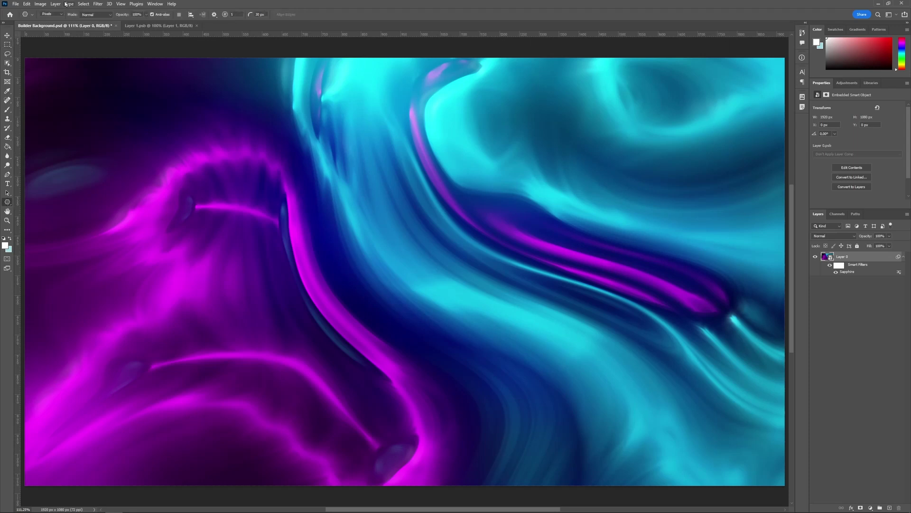
{"action": "left_click", "coordinate": [53, 14]}
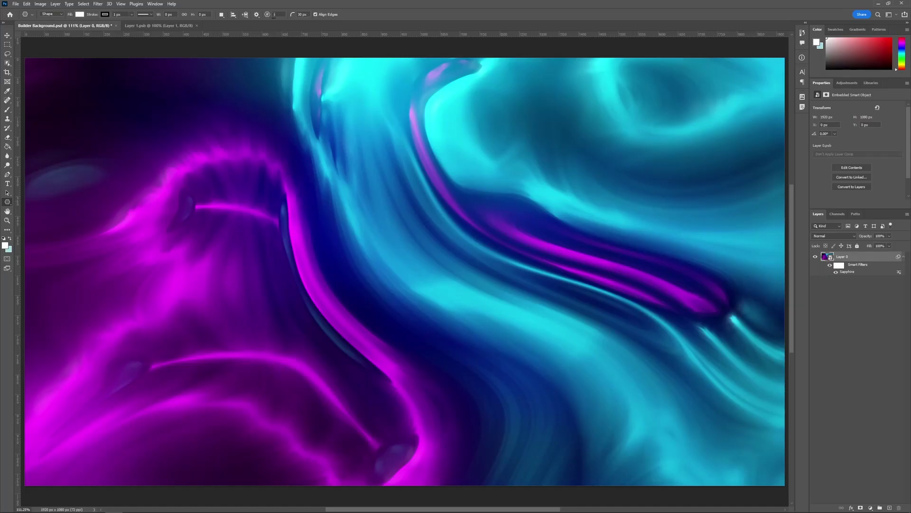
{"action": "left_click", "coordinate": [274, 15]}
{"action": "left_click_drag", "start_coordinate": [256, 122], "coordinate": [563, 407]}
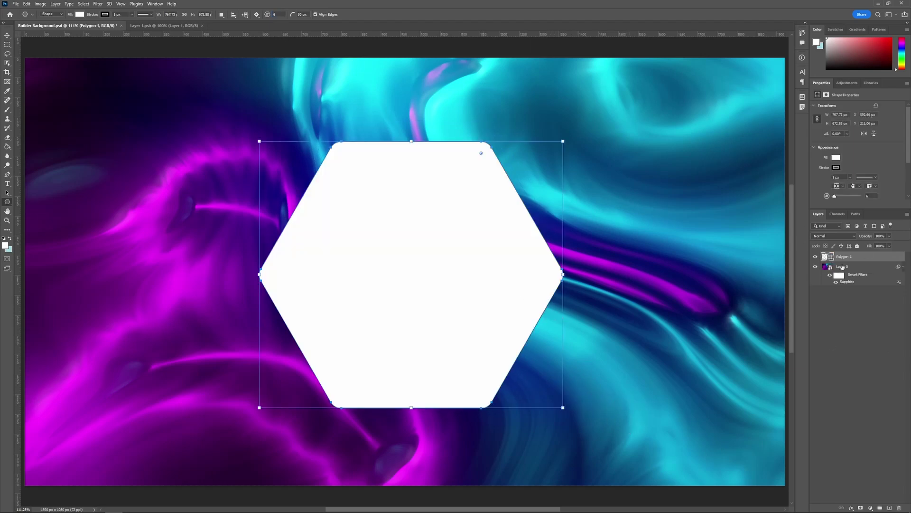
Convert the Polygon 1 hexagon layer into an embedded smart object
{"action": "right_click", "coordinate": [869, 256]}
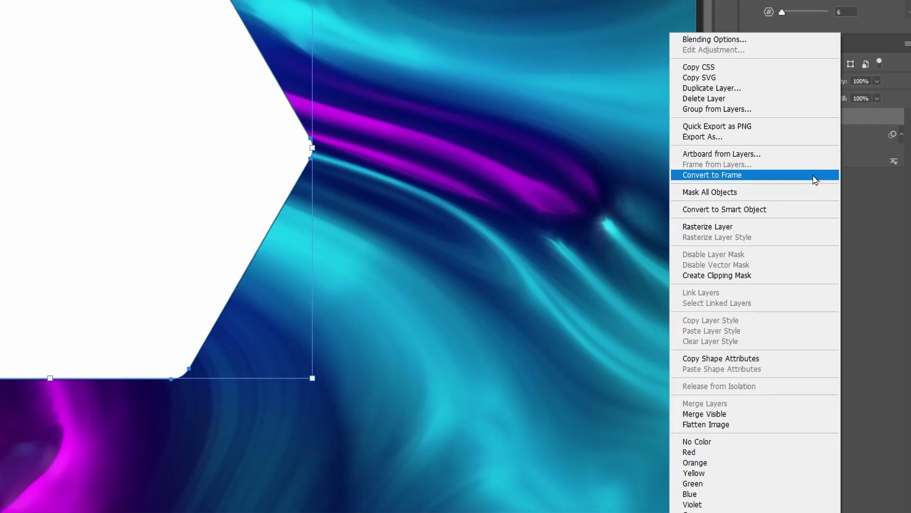
{"action": "left_click", "coordinate": [807, 214]}
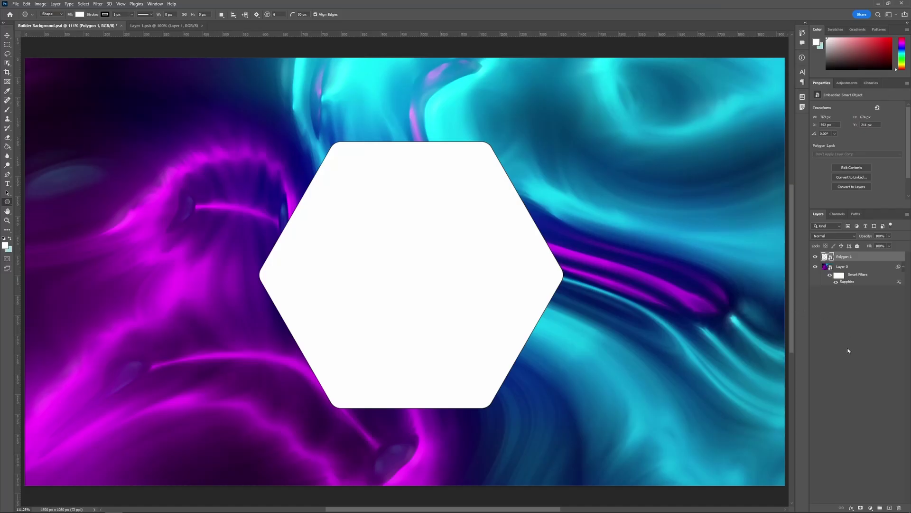
Add a deep purple Solid Color fill layer above the hexagon
{"action": "left_click", "coordinate": [849, 350]}
{"action": "left_click", "coordinate": [871, 508]}
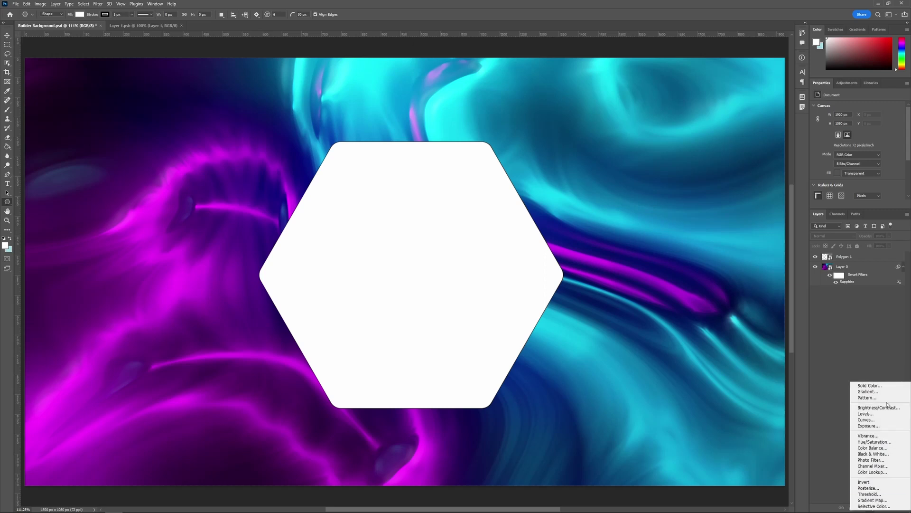
{"action": "left_click", "coordinate": [878, 385]}
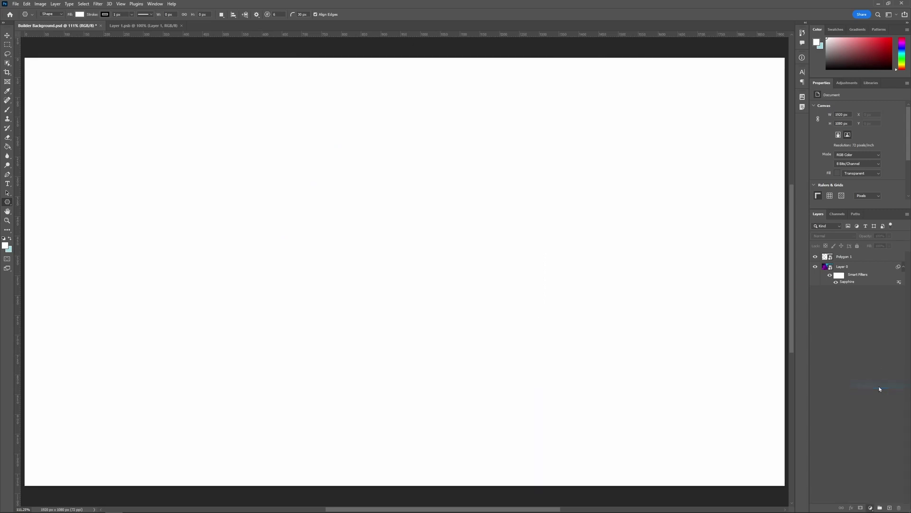
{"action": "left_click", "coordinate": [346, 376]}
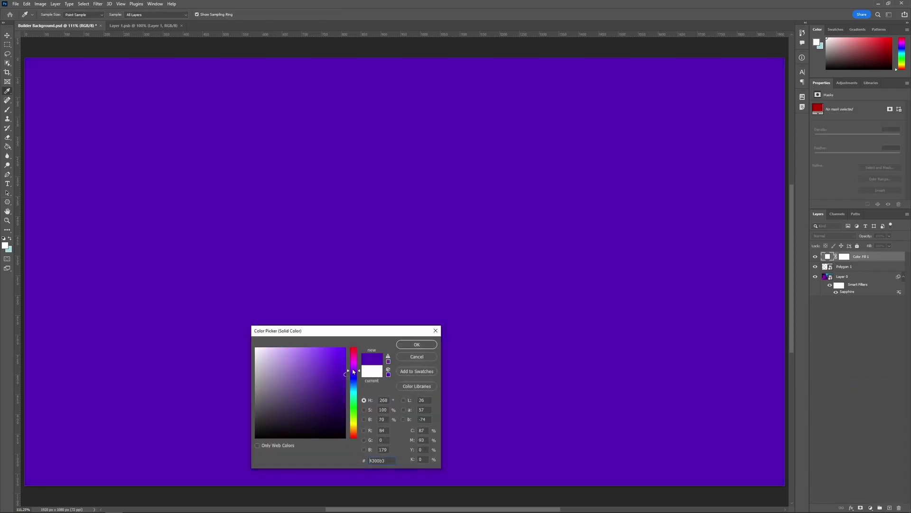
{"action": "left_click_drag", "start_coordinate": [354, 371], "coordinate": [354, 368]}
{"action": "left_click", "coordinate": [416, 345]}
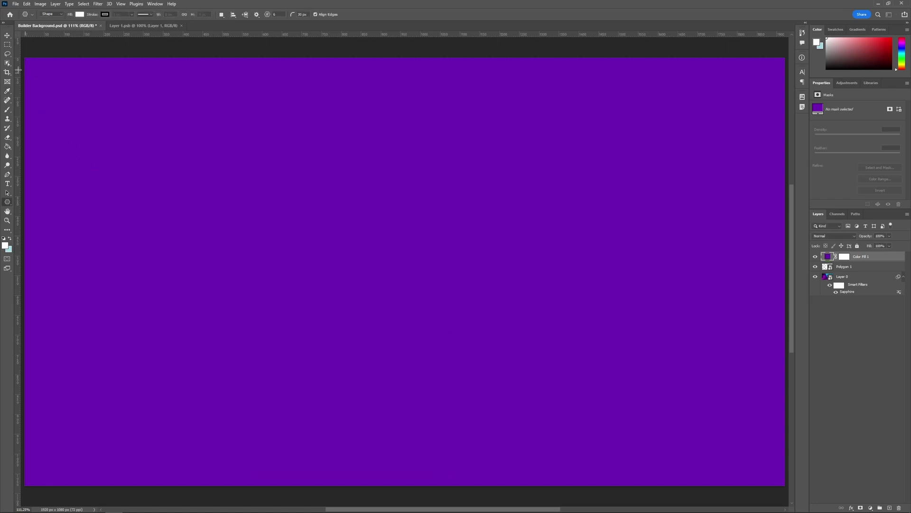
Replace the fill's mask with a wide rectangular band across the upper middle
{"action": "left_click", "coordinate": [7, 45]}
{"action": "mouse_move", "coordinate": [395, 251]}
{"action": "left_mouse_down"}
{"action": "mouse_move", "coordinate": [598, 330]}
{"action": "mouse_move", "coordinate": [639, 262]}
{"action": "left_mouse_up"}
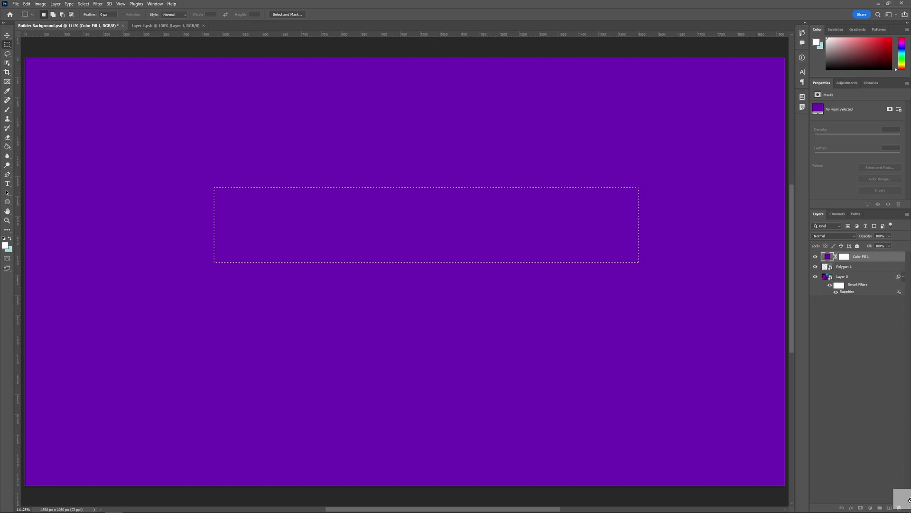
{"action": "left_click_drag", "start_coordinate": [903, 381], "coordinate": [899, 508]}
{"action": "key", "text": "Return"}
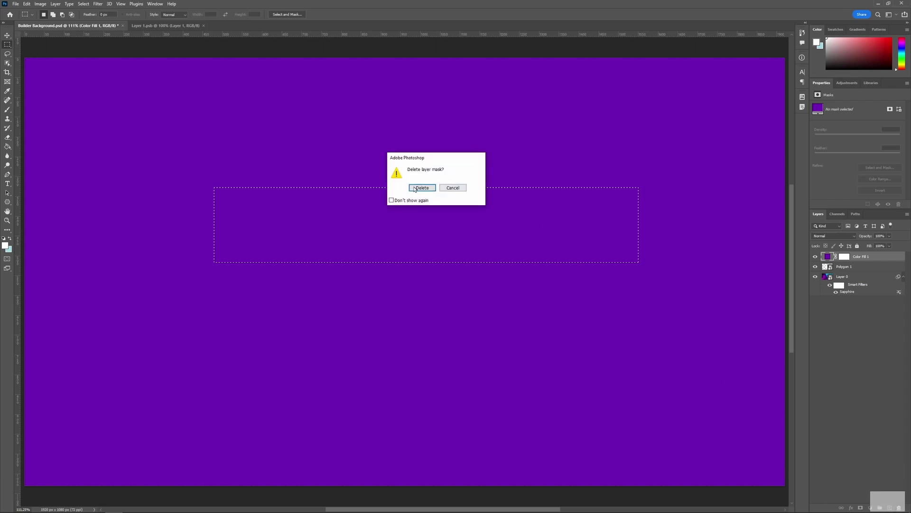
{"action": "left_click", "coordinate": [861, 508]}
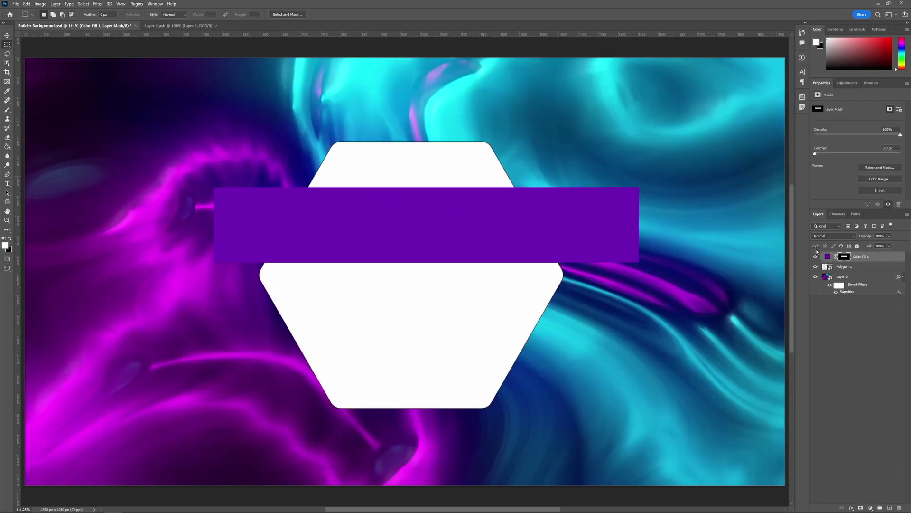
{"action": "left_click", "coordinate": [826, 258]}
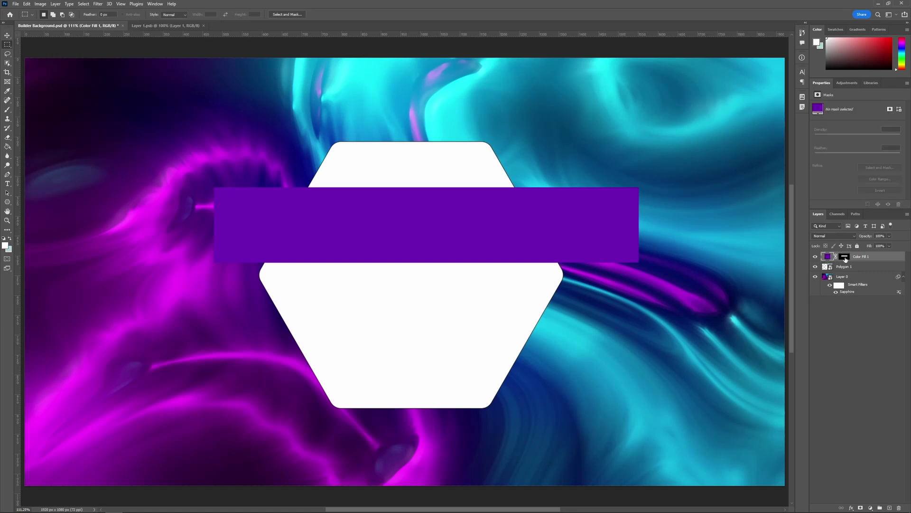
{"action": "left_click", "coordinate": [845, 257]}
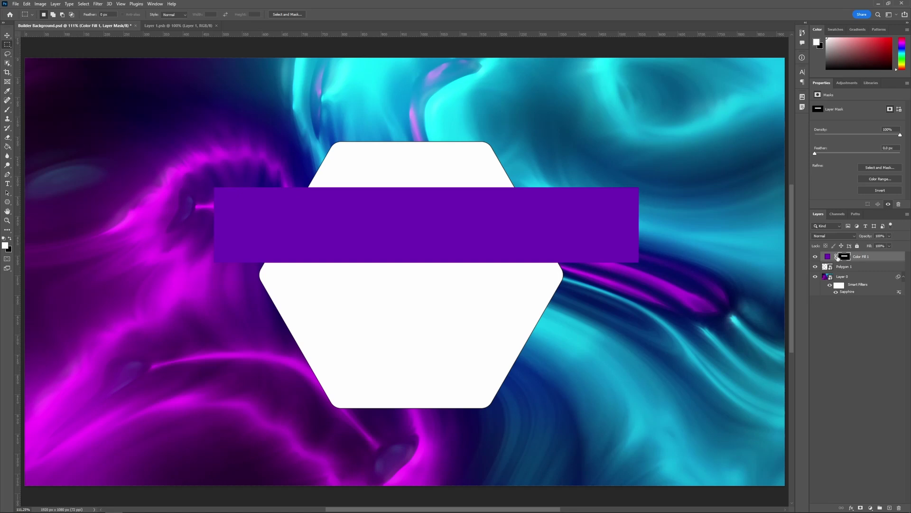
Convert the purple band fill layer to a smart object and hide it
{"action": "right_click", "coordinate": [875, 259]}
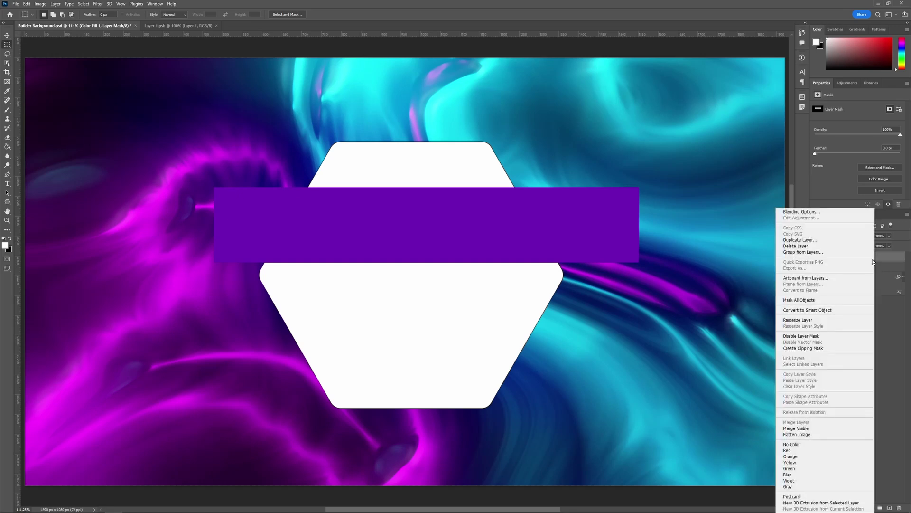
{"action": "left_click", "coordinate": [851, 311]}
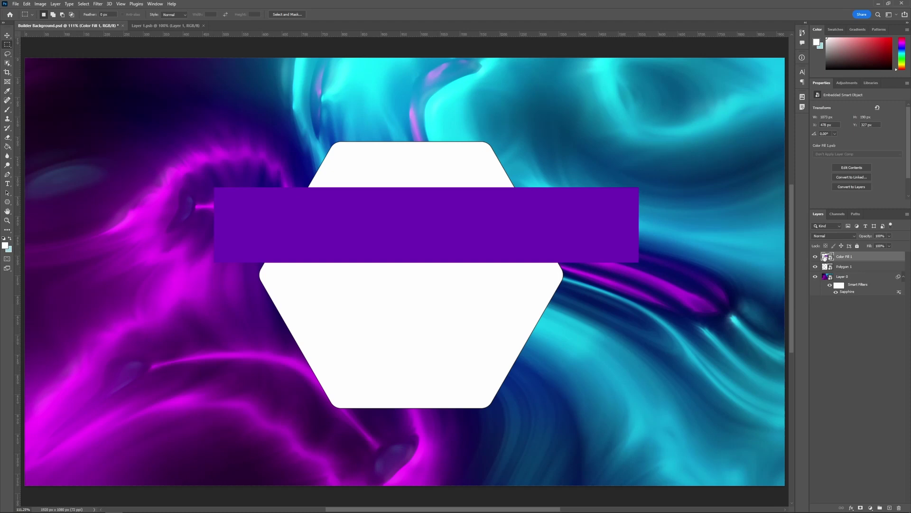
{"action": "left_click", "coordinate": [816, 258]}
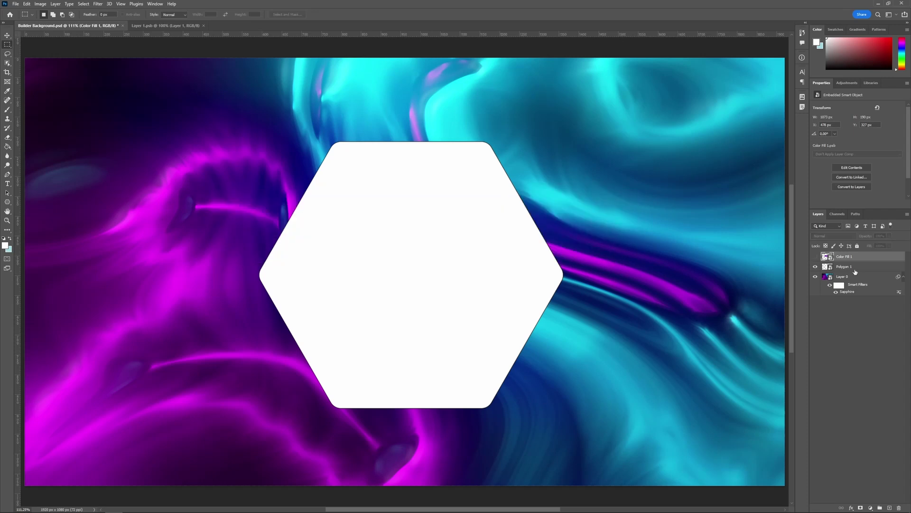
{"action": "left_click", "coordinate": [98, 4]}
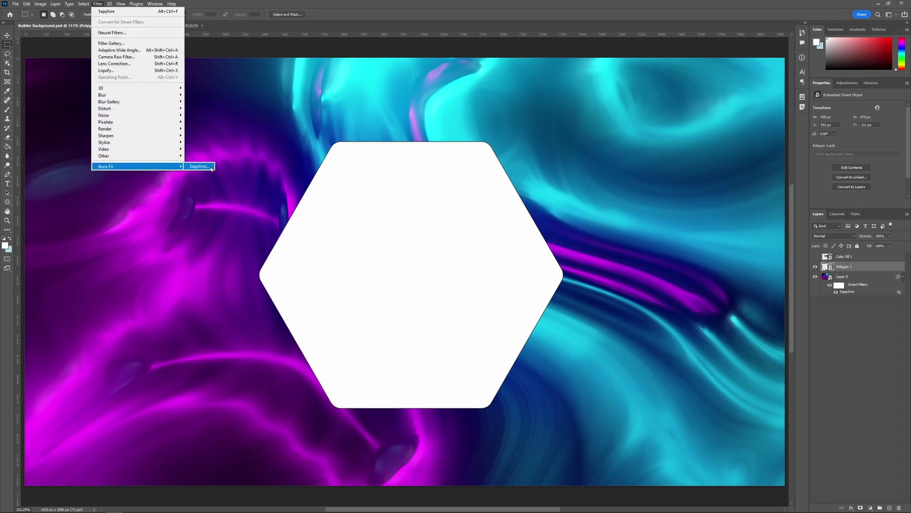
Launch Sapphire Effect Builder on the hexagon and preview the plain white Source node
{"action": "left_click", "coordinate": [202, 167]}
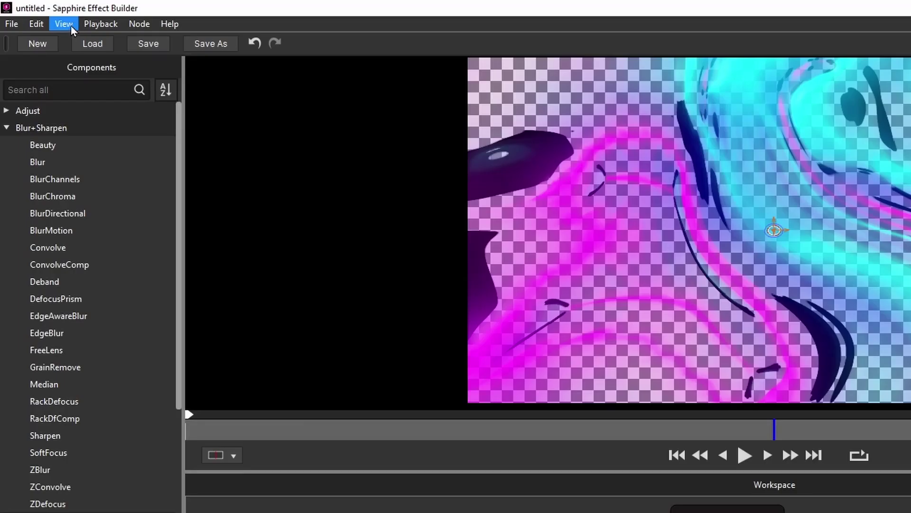
{"action": "left_click", "coordinate": [33, 12]}
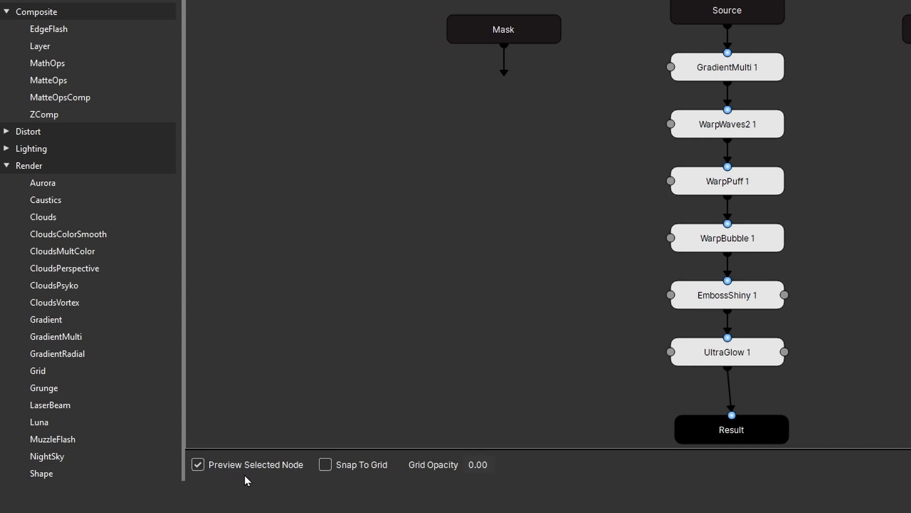
{"action": "left_click", "coordinate": [375, 264]}
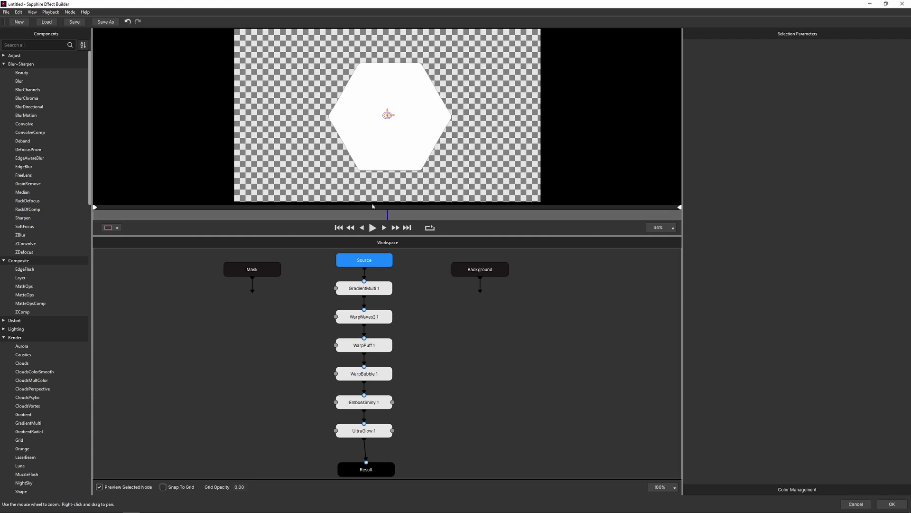
Preview GradientMulti, WarpWaves2, WarpPuff, WarpBubble, EmbossShiny and UltraGlow outputs, then Source and glow again
{"action": "left_click", "coordinate": [381, 289]}
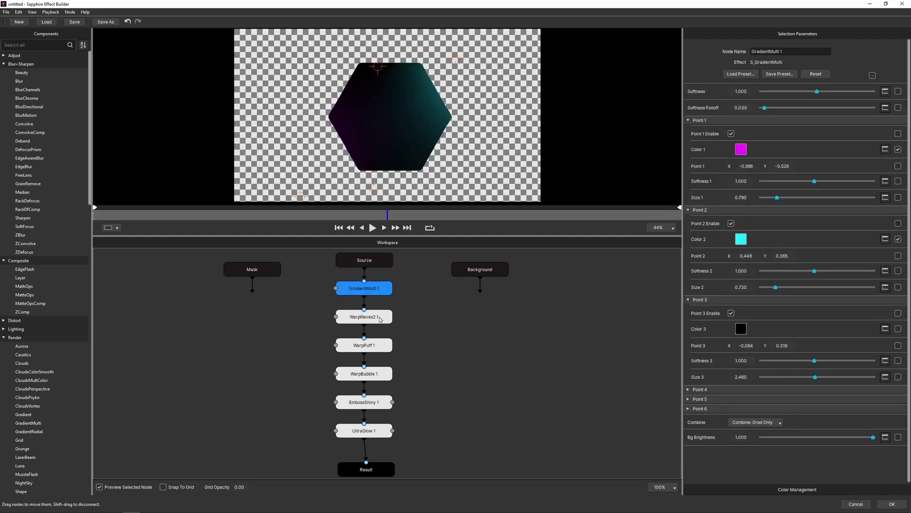
{"action": "left_click", "coordinate": [380, 319]}
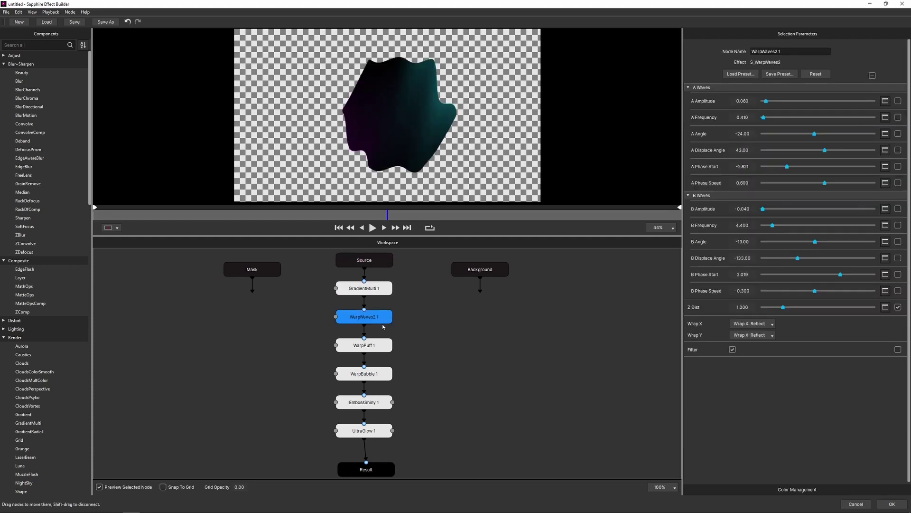
{"action": "left_click", "coordinate": [382, 349]}
{"action": "left_click", "coordinate": [379, 376]}
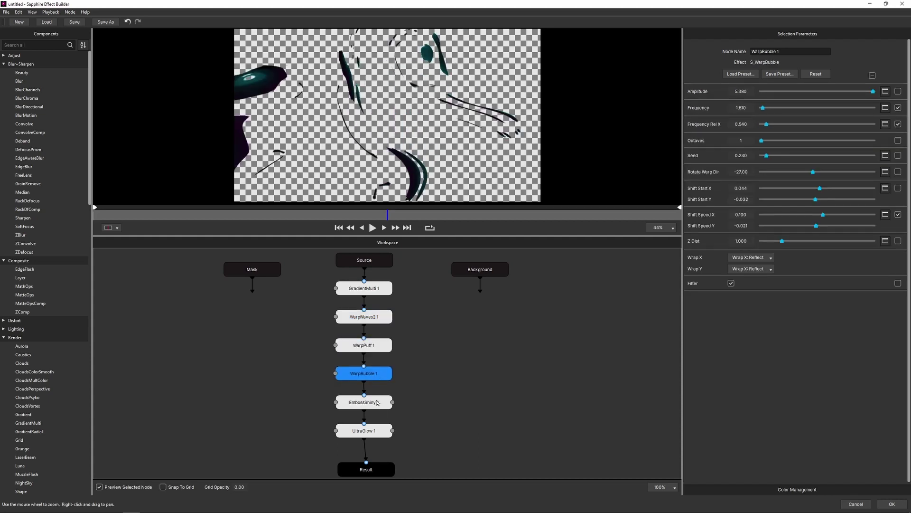
{"action": "left_click", "coordinate": [379, 403]}
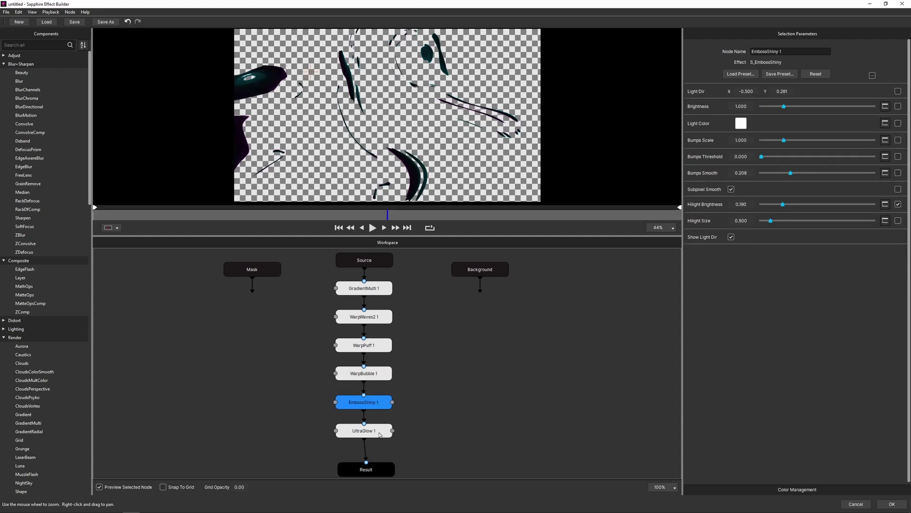
{"action": "left_click", "coordinate": [381, 434]}
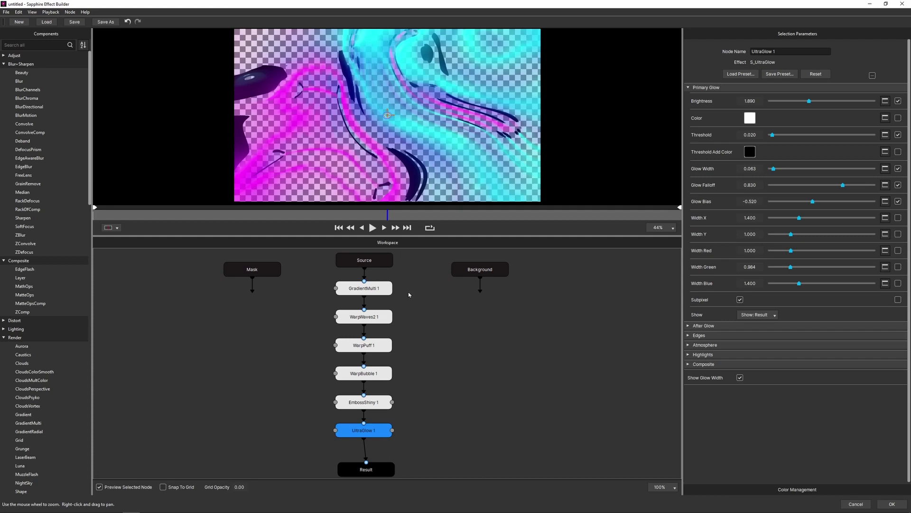
{"action": "left_click", "coordinate": [375, 260]}
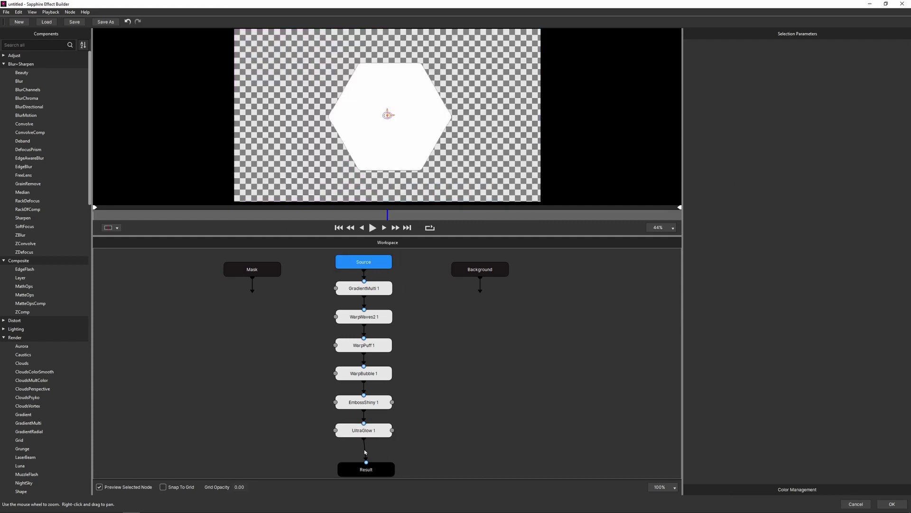
{"action": "left_click", "coordinate": [377, 428]}
Insert a SetAlpha node between UltraGlow 1 and Result
{"action": "left_click_drag", "start_coordinate": [423, 284], "coordinate": [378, 430]}
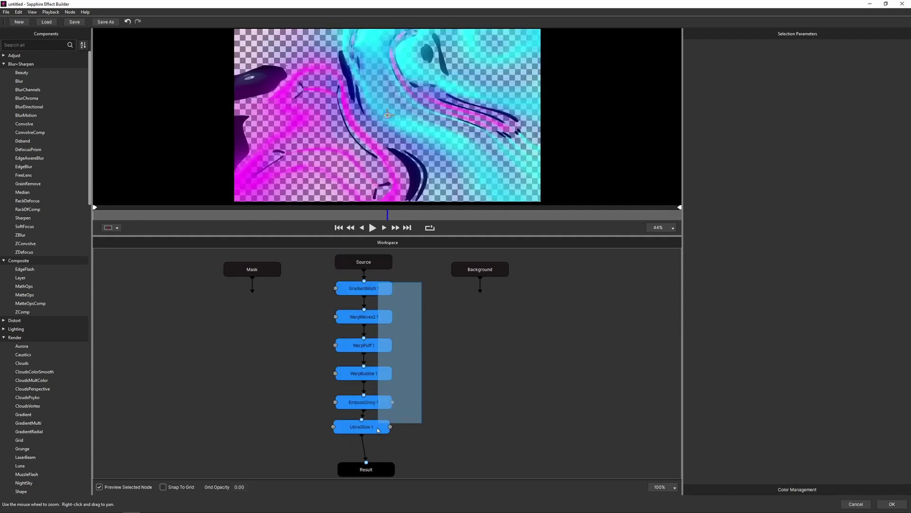
{"action": "left_click", "coordinate": [382, 433]}
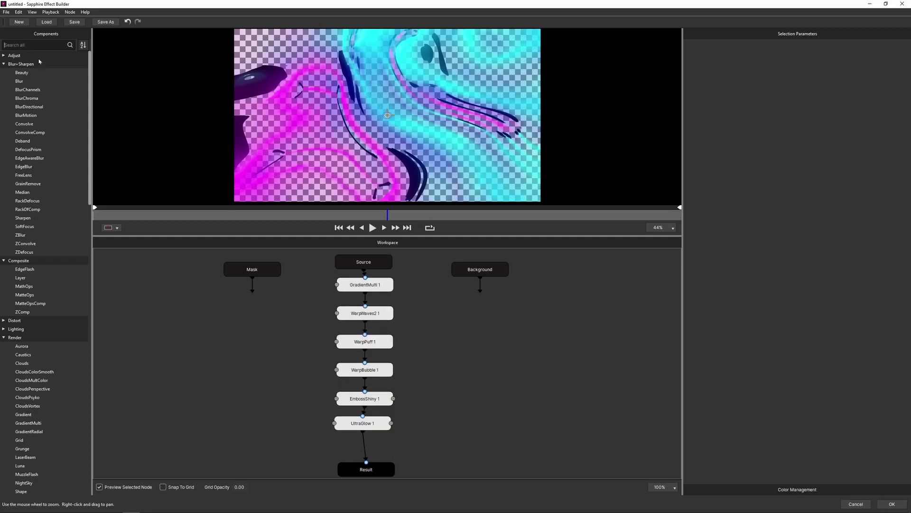
{"action": "type", "text": "seta"}
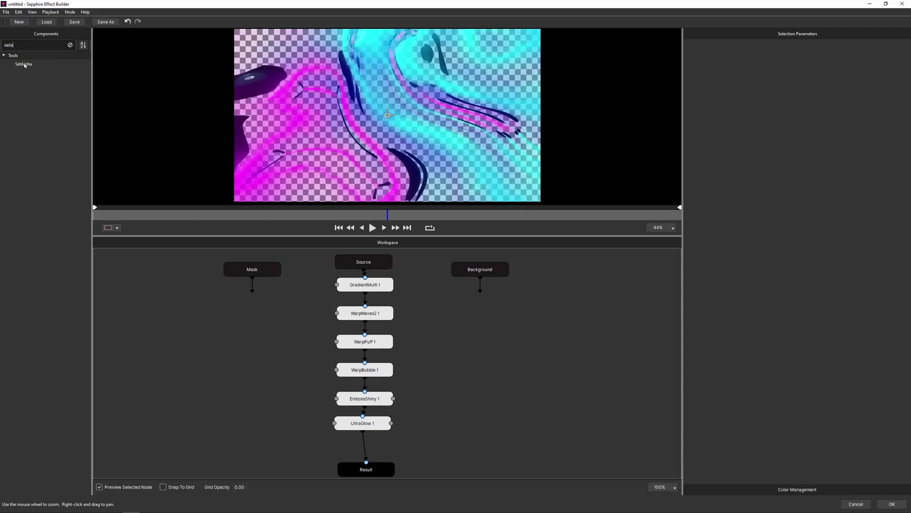
{"action": "left_click_drag", "start_coordinate": [24, 64], "coordinate": [367, 446]}
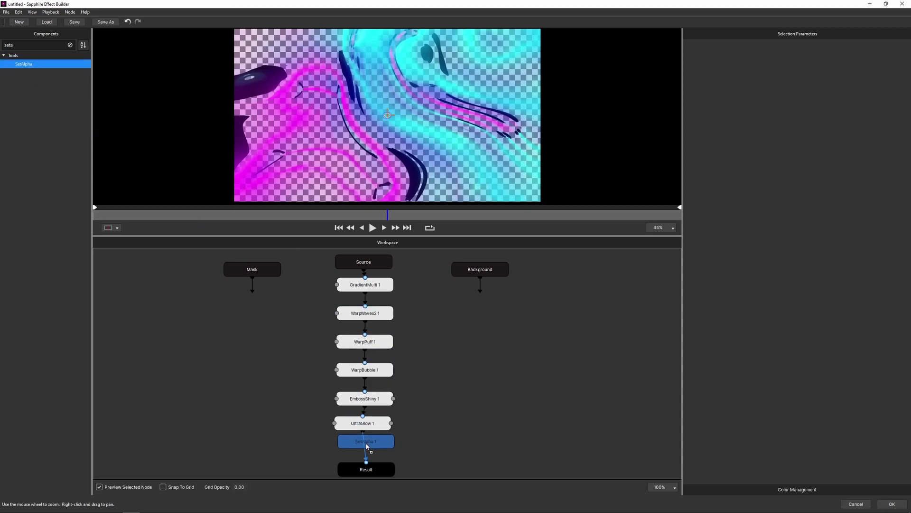
Wire Source into SetAlpha's matte input and set Matte Use to Alpha
{"action": "mouse_move", "coordinate": [364, 271]}
{"action": "left_mouse_down"}
{"action": "mouse_move", "coordinate": [210, 339]}
{"action": "mouse_move", "coordinate": [336, 448]}
{"action": "left_mouse_up"}
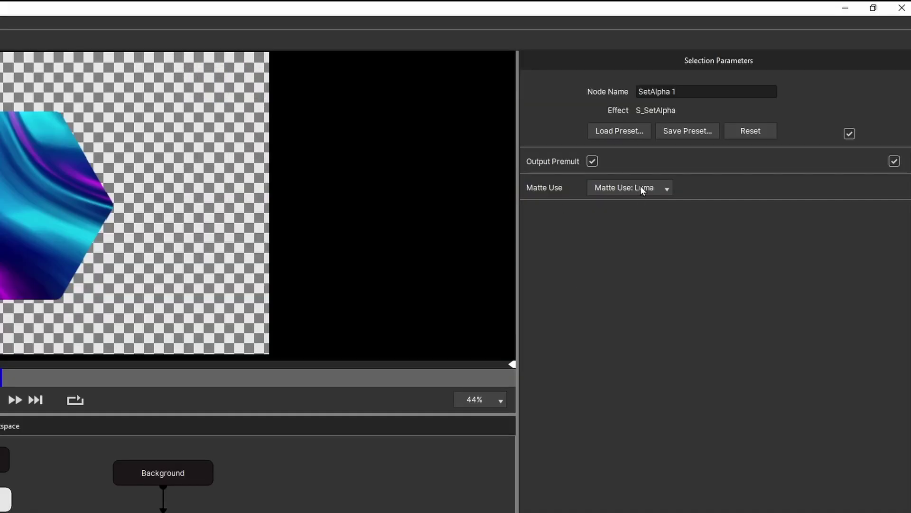
{"action": "left_click", "coordinate": [754, 106]}
{"action": "left_click", "coordinate": [754, 123]}
{"action": "left_click", "coordinate": [628, 190]}
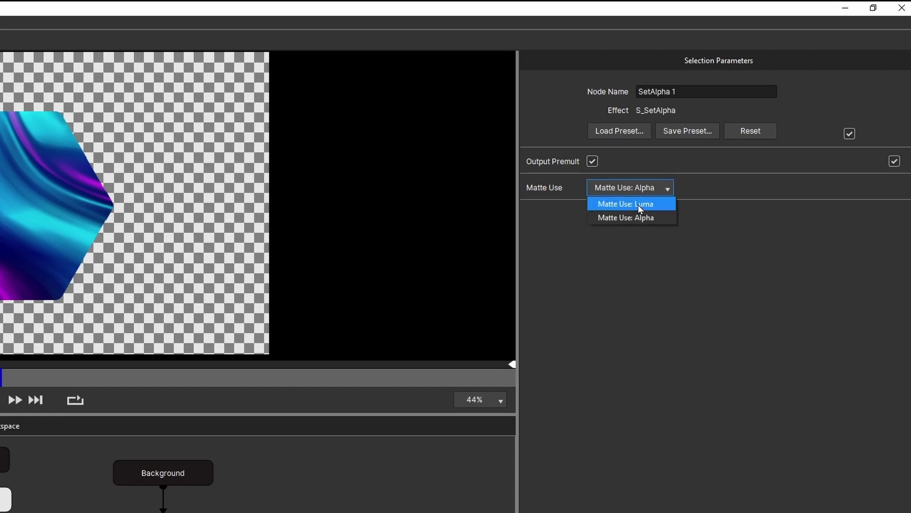
{"action": "left_click", "coordinate": [639, 203]}
{"action": "left_click", "coordinate": [747, 106]}
{"action": "left_click", "coordinate": [749, 124]}
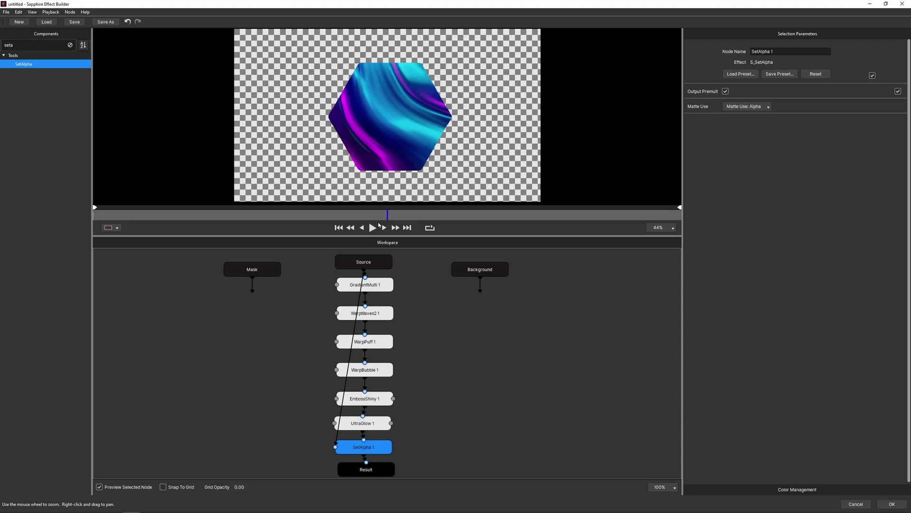
{"action": "left_click", "coordinate": [339, 227]}
Raise WarpWaves2 A Phase Start; lower WarpBubble Shift Start X and Z Dist, negate Shift Speed X
{"action": "left_click", "coordinate": [385, 316]}
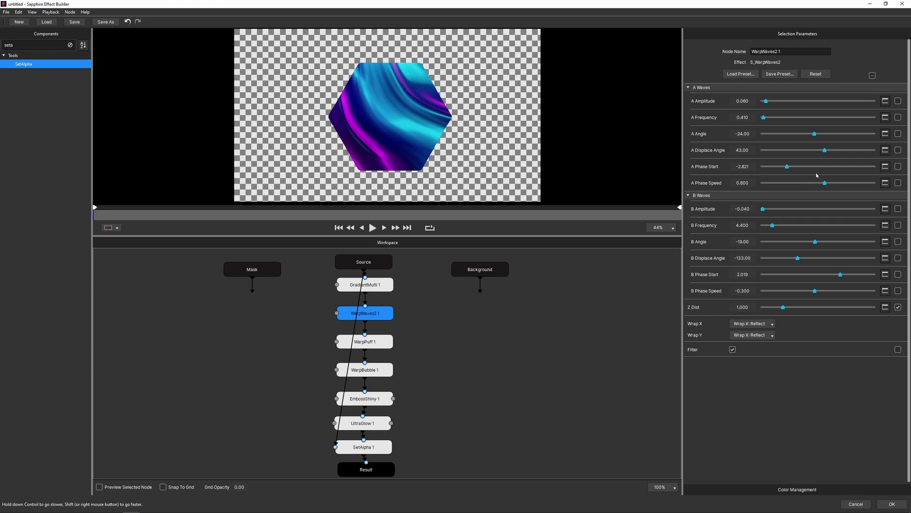
{"action": "left_click_drag", "start_coordinate": [797, 169], "coordinate": [838, 167]}
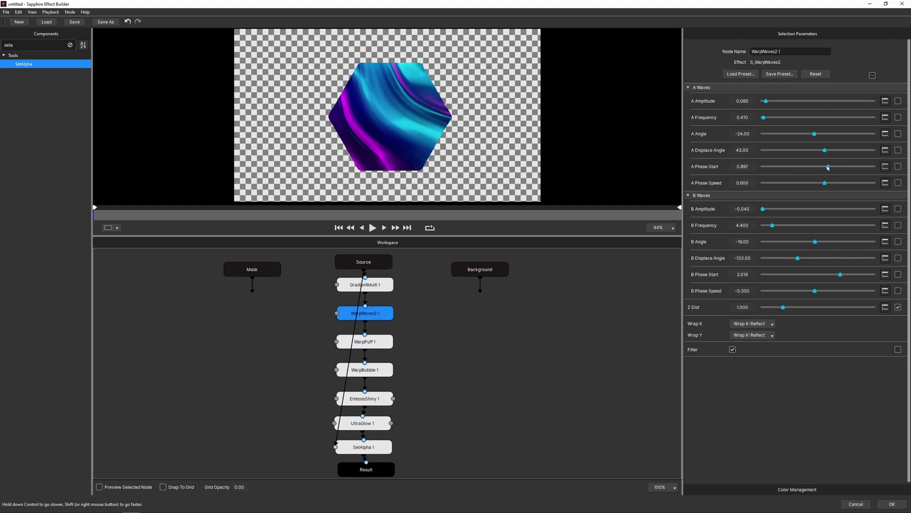
{"action": "left_click", "coordinate": [383, 372]}
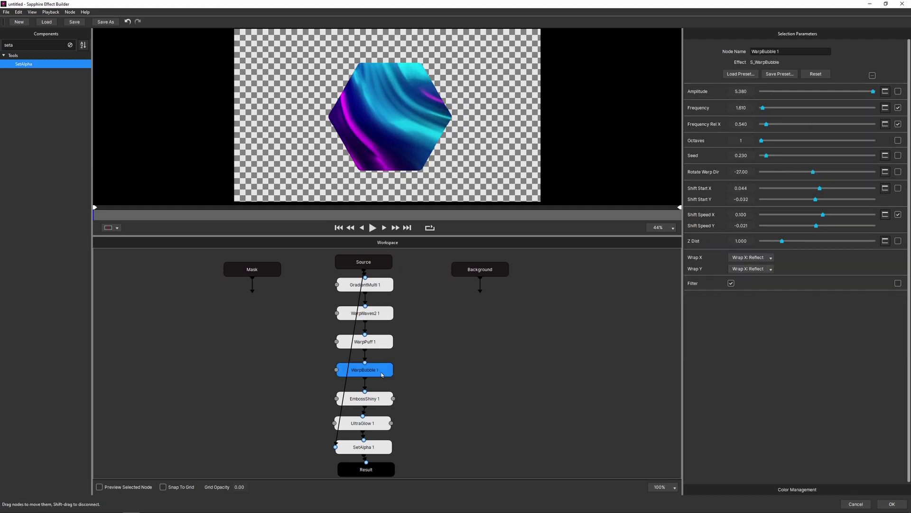
{"action": "mouse_move", "coordinate": [819, 188]}
{"action": "left_mouse_down"}
{"action": "mouse_move", "coordinate": [804, 189]}
{"action": "mouse_move", "coordinate": [824, 203]}
{"action": "left_mouse_up"}
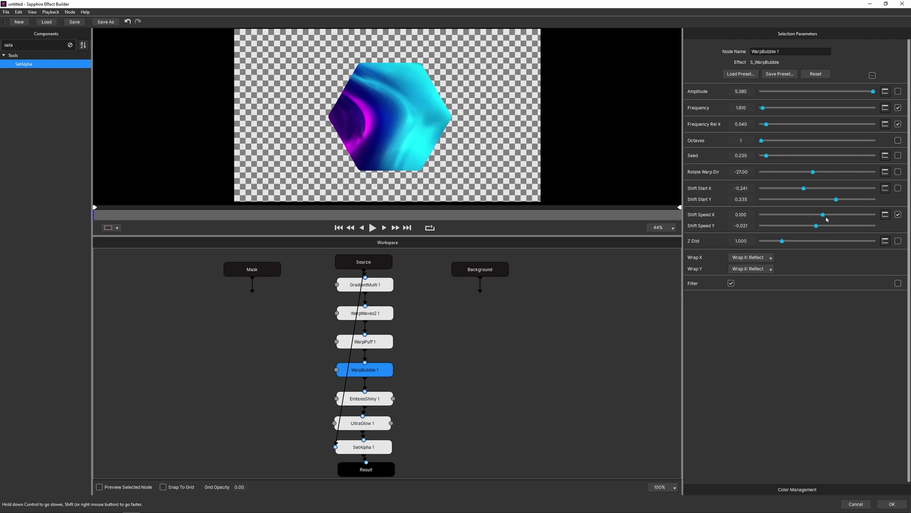
{"action": "mouse_move", "coordinate": [826, 219]}
{"action": "left_mouse_down"}
{"action": "mouse_move", "coordinate": [805, 215]}
{"action": "mouse_move", "coordinate": [779, 242]}
{"action": "left_mouse_up"}
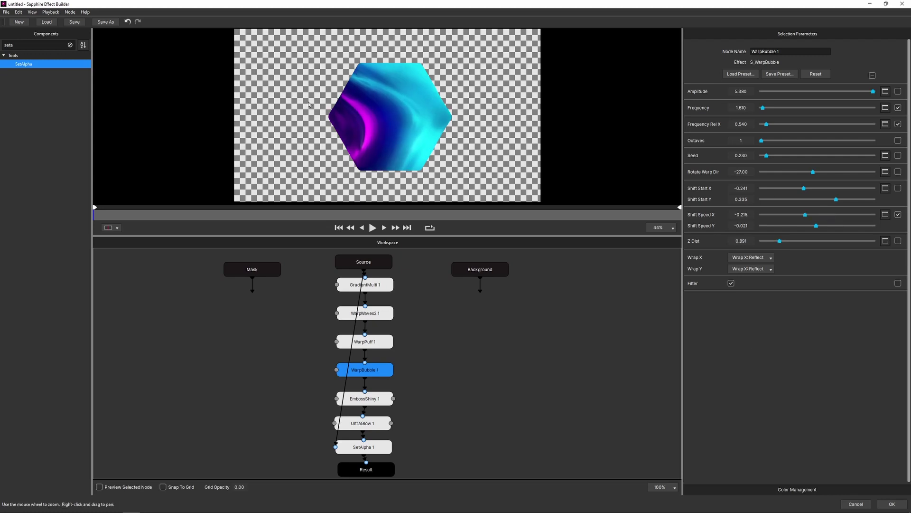
Accept the Sapphire effect so it applies as a smart filter on the hexagon
{"action": "left_click", "coordinate": [889, 503]}
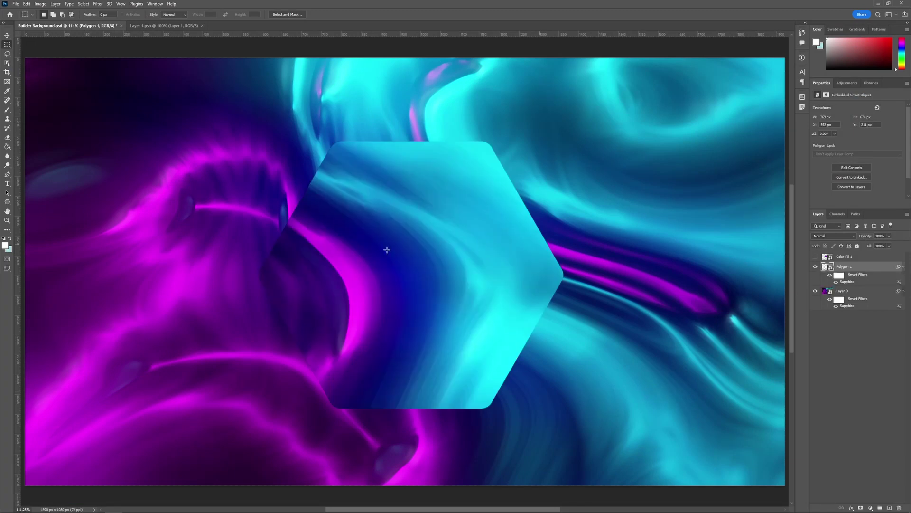